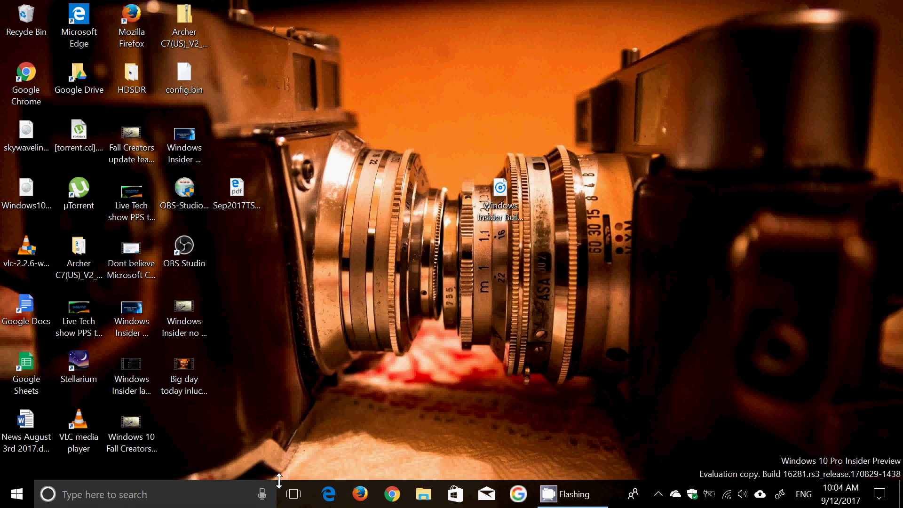
- Show the Edge and CamStudio jump lists, then the taskbar context menu with Task Manager
right_click(316, 492)
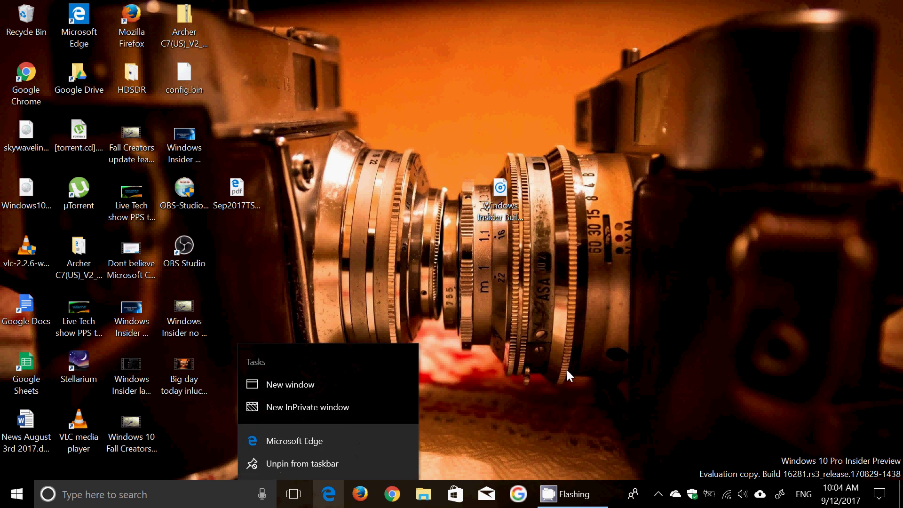
right_click(610, 492)
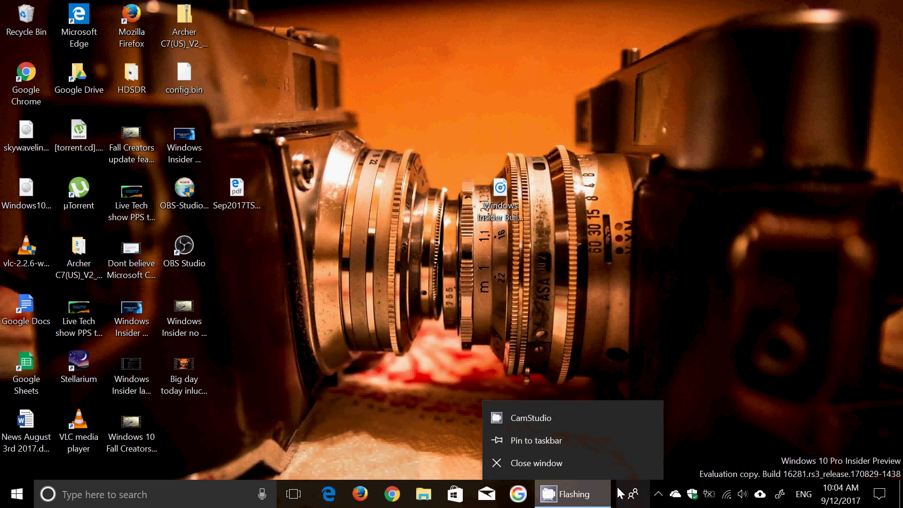
right_click(619, 492)
- Launch Task Manager, move it up-left, widen it, and show the CPU performance graph
left_click(650, 419)
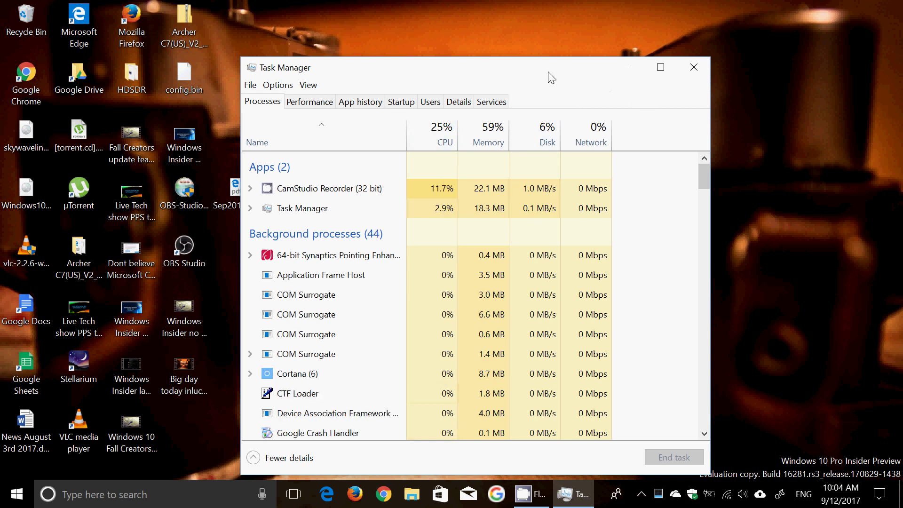
left_click_drag(526, 63, 488, 34)
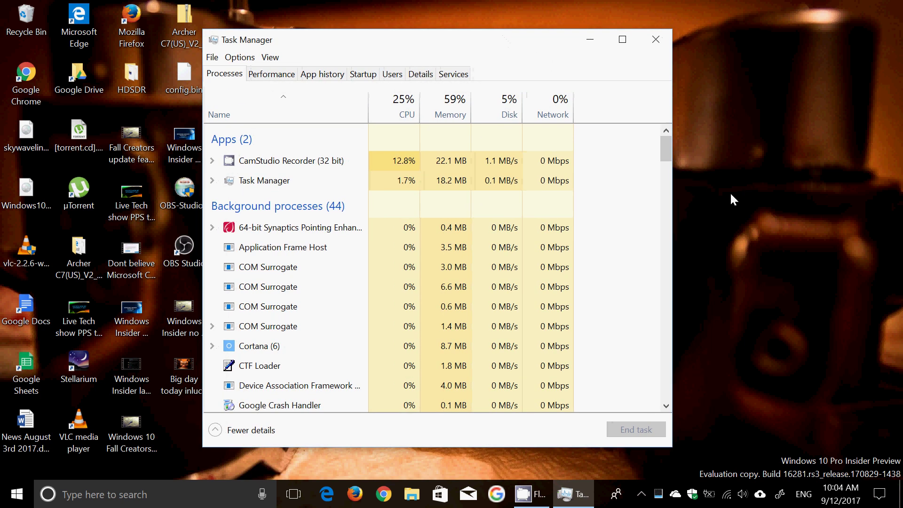
left_click_drag(674, 194, 804, 183)
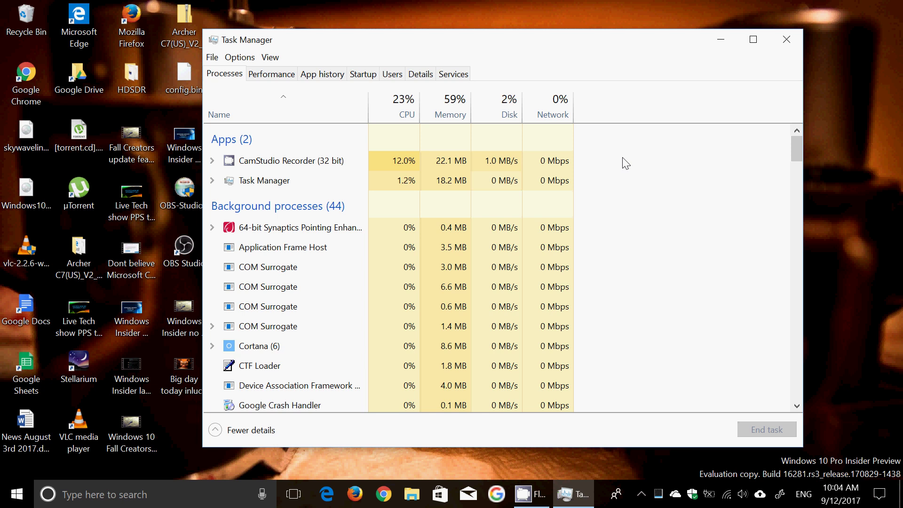
left_click(274, 76)
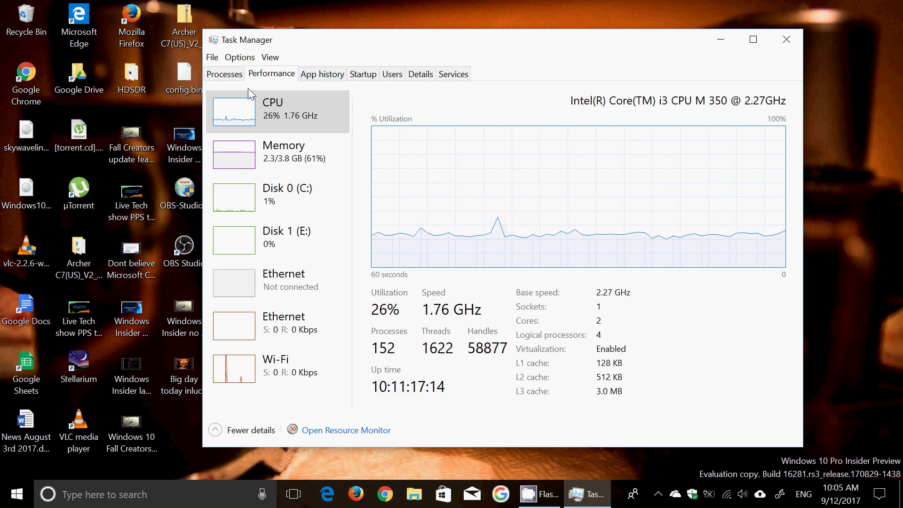
- Switch from the CPU graph back to the Processes tab
left_click(222, 75)
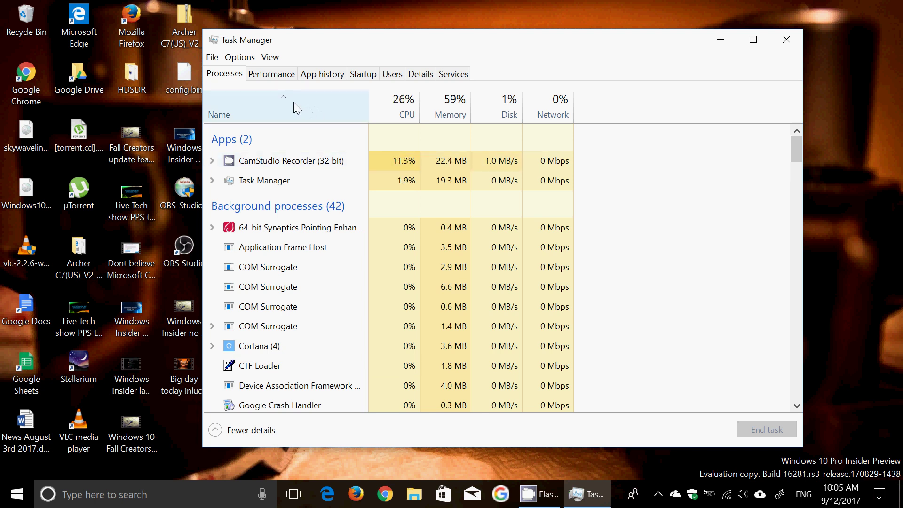
- Maximize Task Manager, select CamStudio Recorder, and view the Performance and App history tabs
left_click(754, 39)
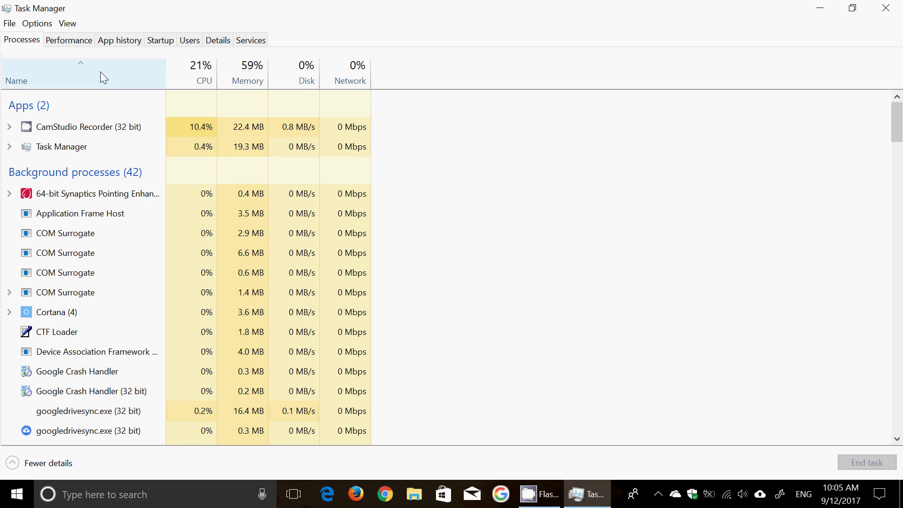
left_click(74, 127)
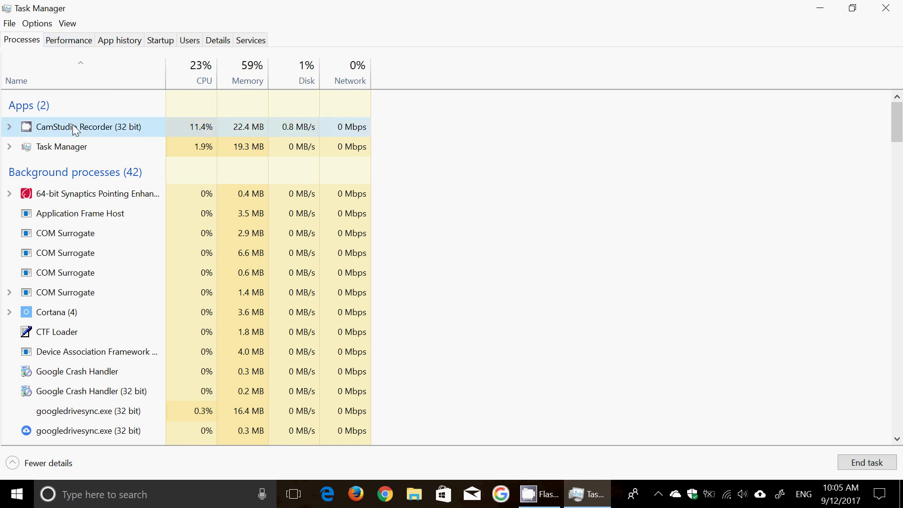
left_click(70, 41)
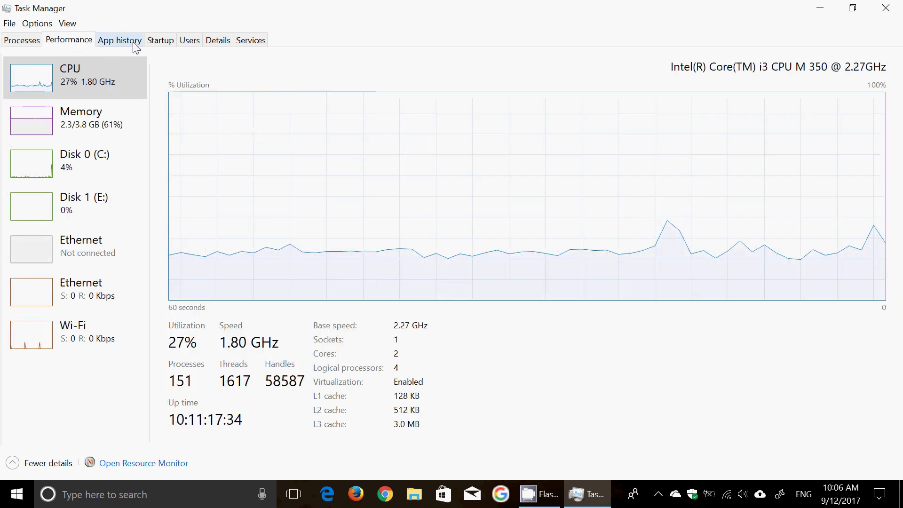
left_click(120, 39)
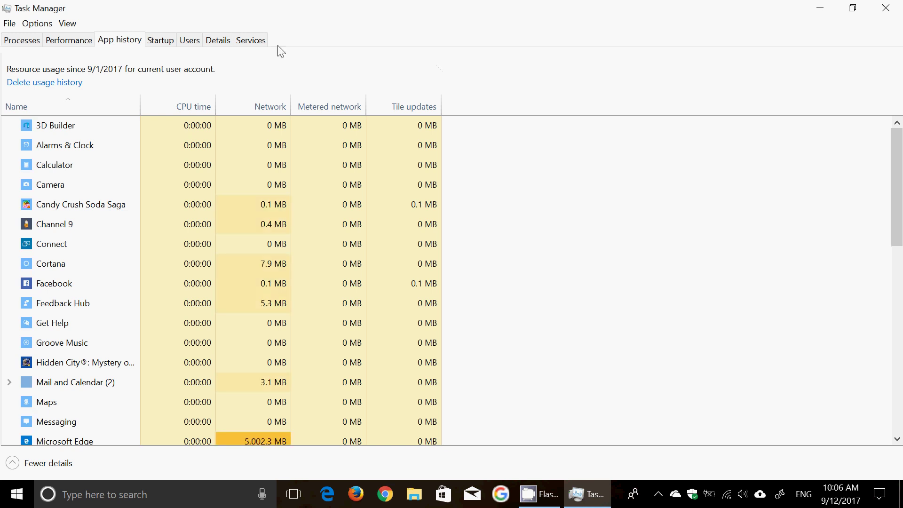
- Browse the Startup, Details and Services tabs, then return via Performance to Processes
left_click(160, 43)
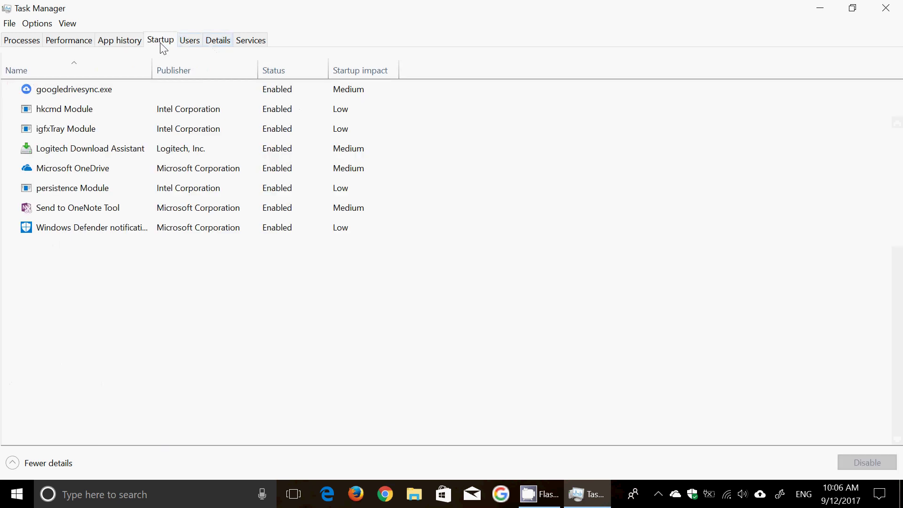
left_click(215, 45)
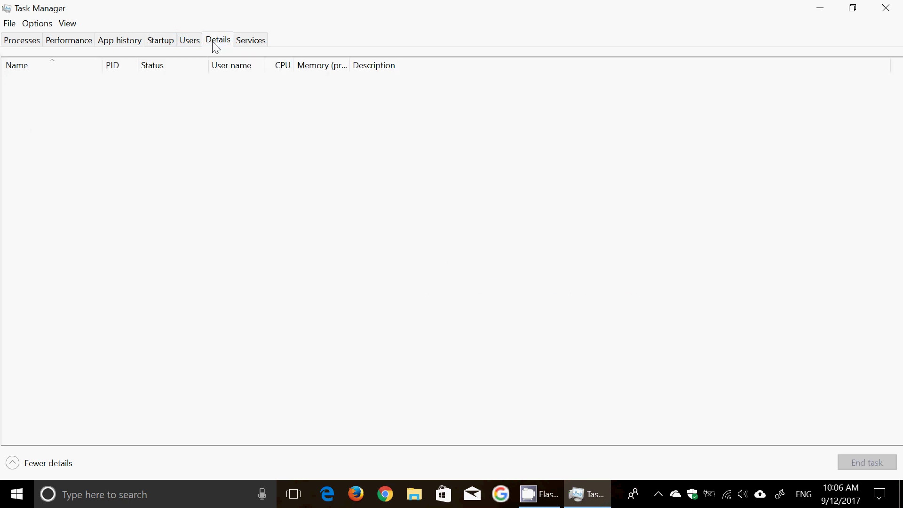
left_click(256, 44)
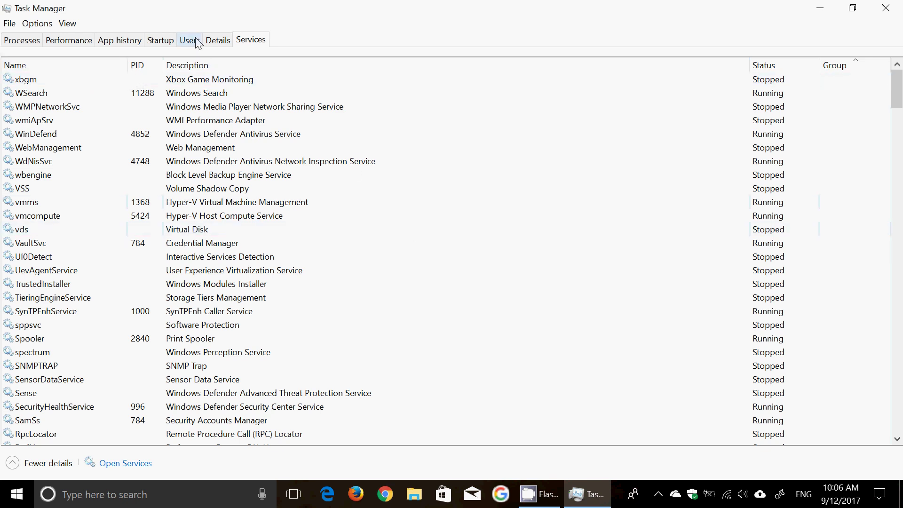
left_click(74, 42)
left_click(17, 41)
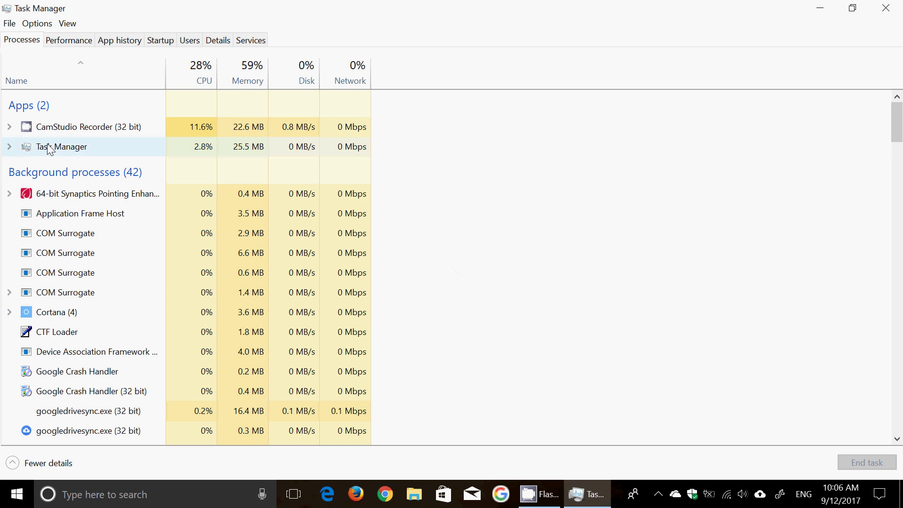
- Expand the Task Manager group, then expand and collapse Microsoft Edge's nine sub-processes
left_click(8, 143)
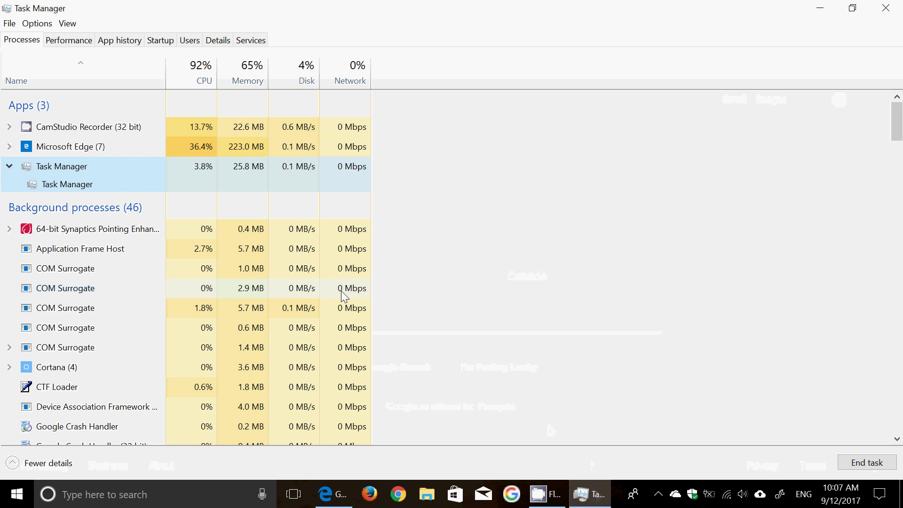
left_click(17, 146)
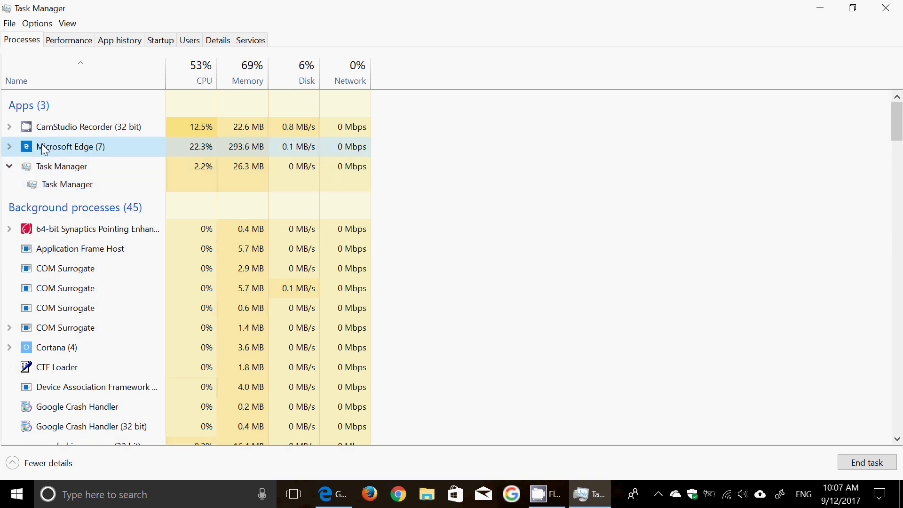
left_click(9, 146)
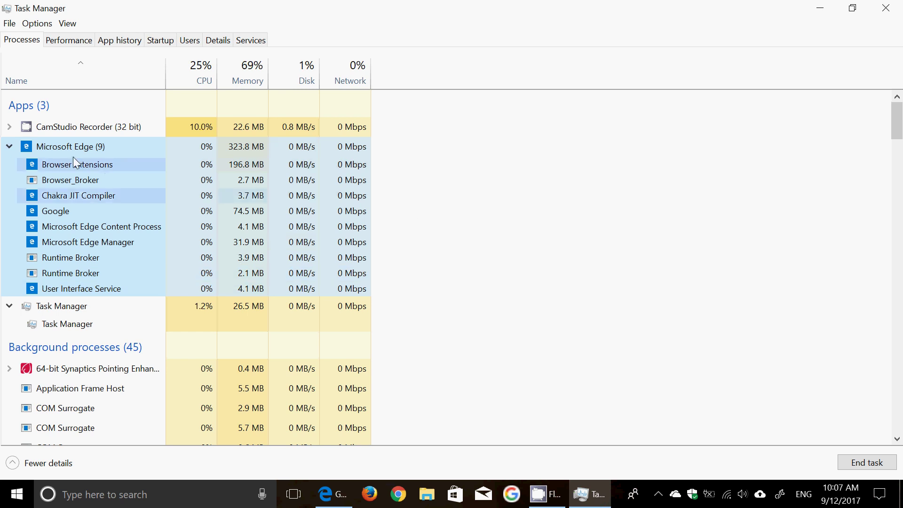
left_click(9, 146)
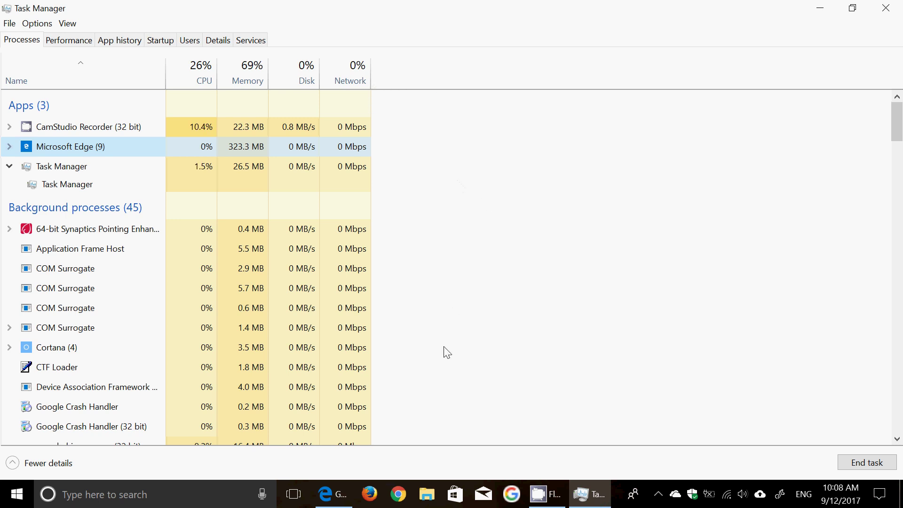
- Maximize the Performance view, check the CPU, Memory and Disk 0 (C:) graphs, then App history
left_click(87, 44)
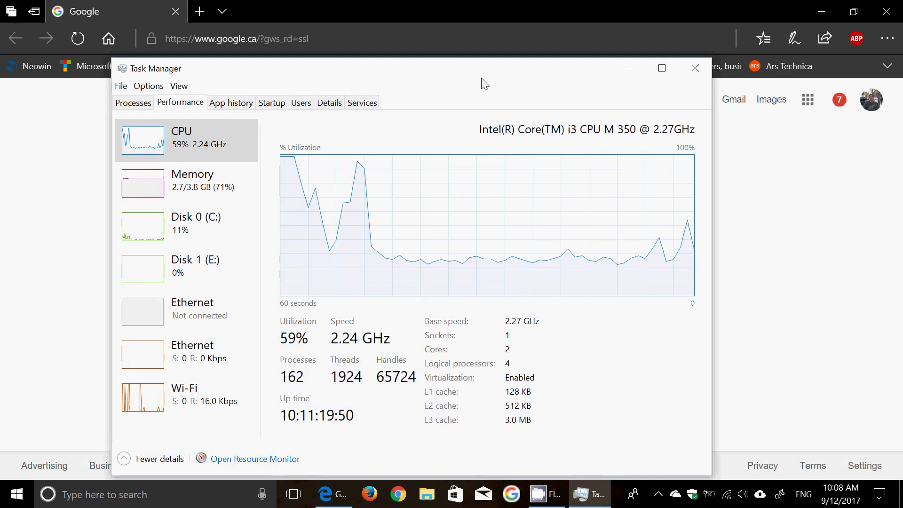
left_click(662, 73)
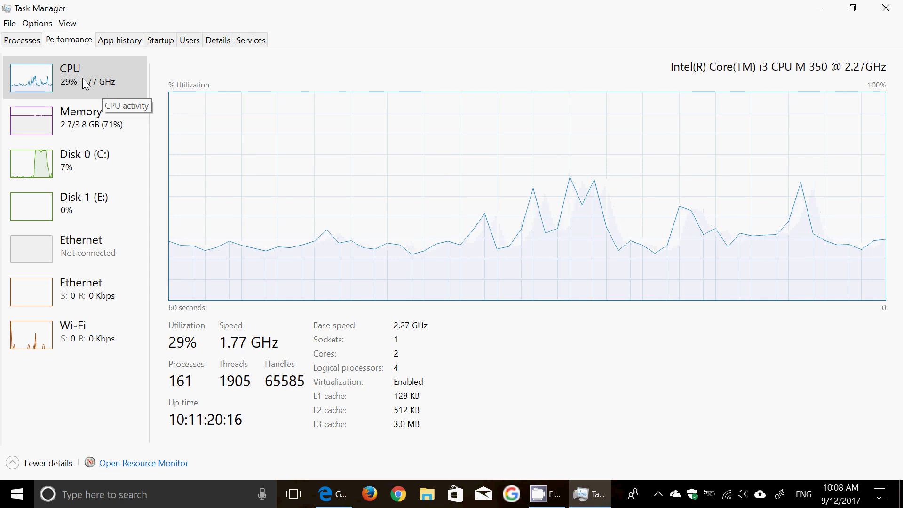
left_click(77, 115)
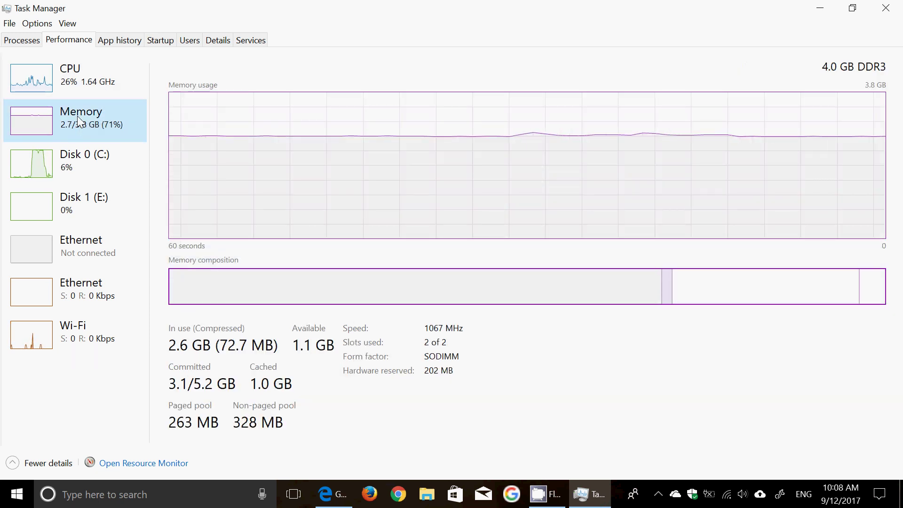
left_click(90, 160)
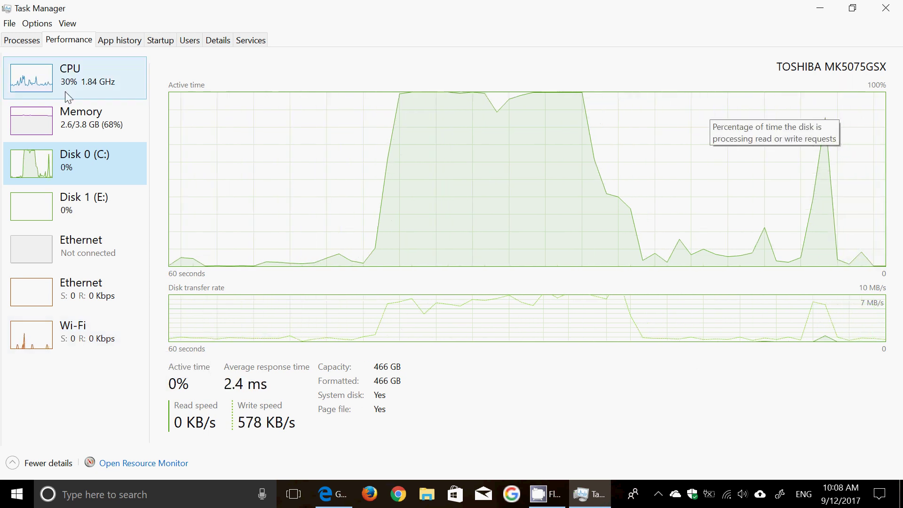
left_click(120, 41)
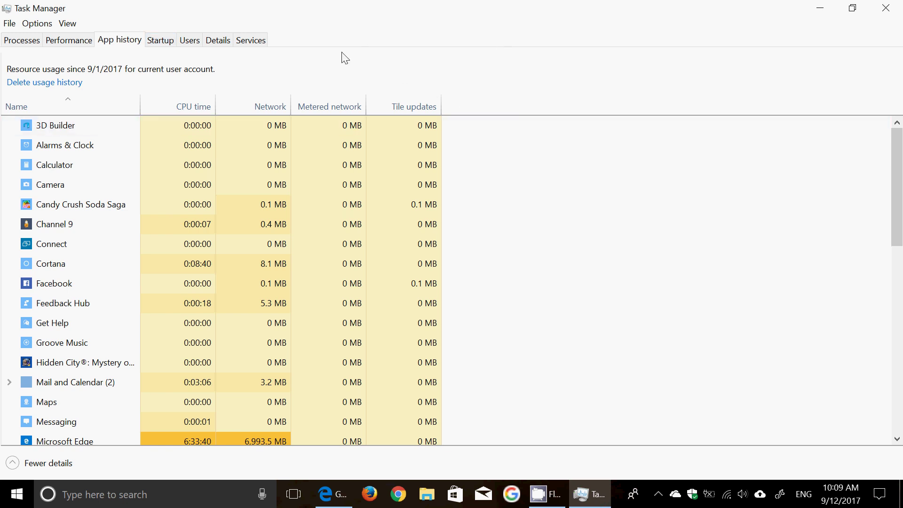
- Return to Processes, glance at the Options menu unchanged, then close the Microsoft Edge window
left_click(19, 39)
left_click(28, 24)
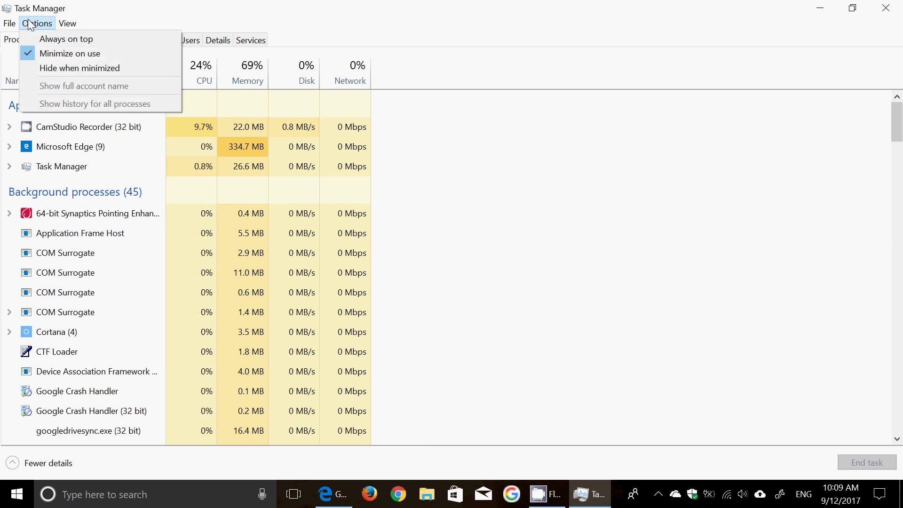
left_click(549, 25)
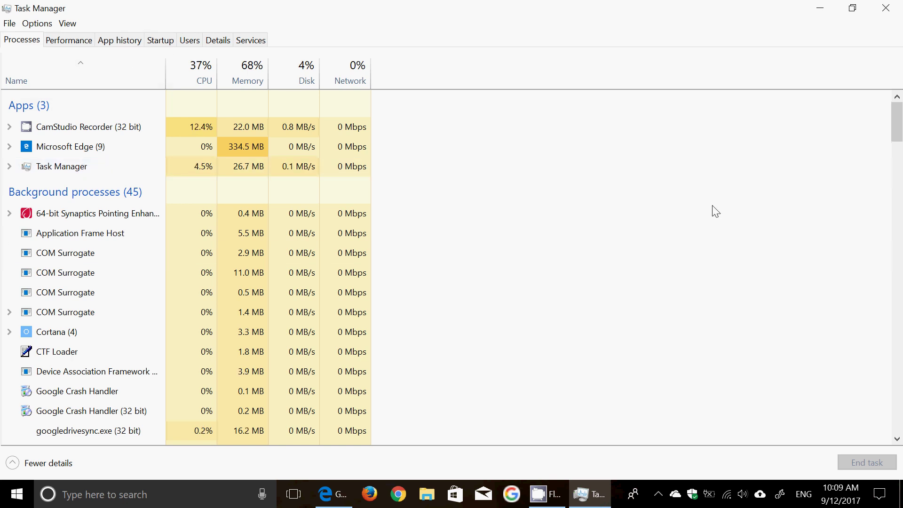
left_click(342, 489)
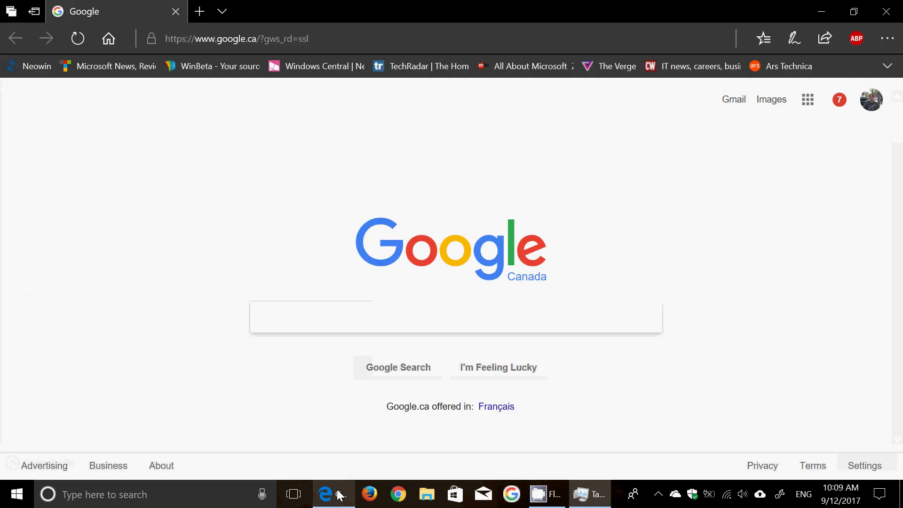
left_click(901, 13)
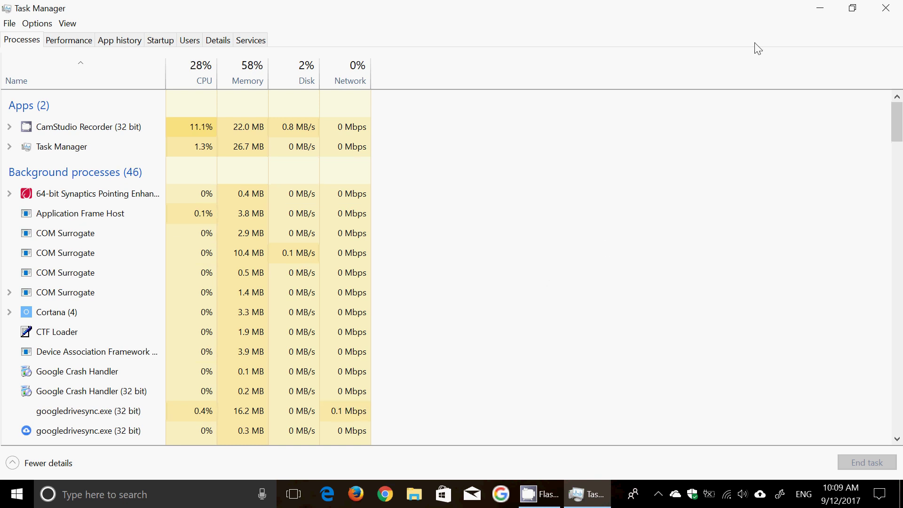
- Close Task Manager and restore CamStudio Recorder from the hidden notification-area icons
left_click(886, 8)
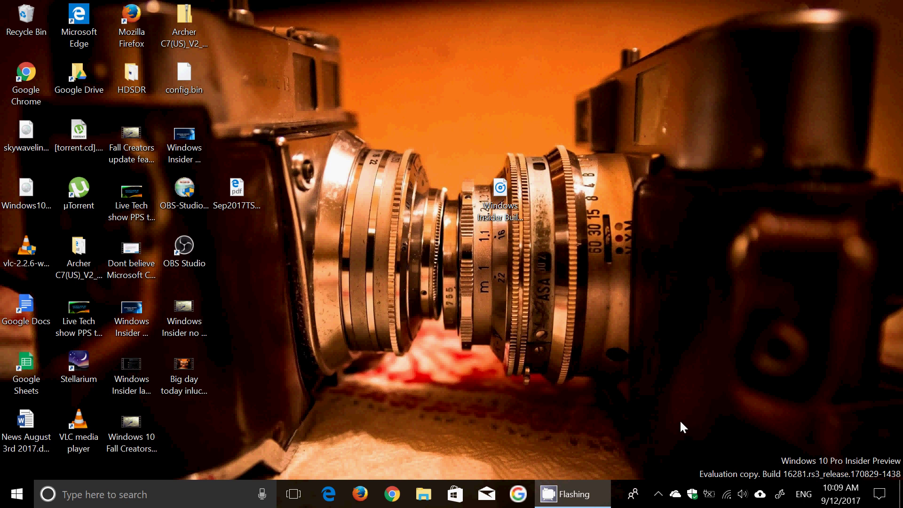
left_click(659, 496)
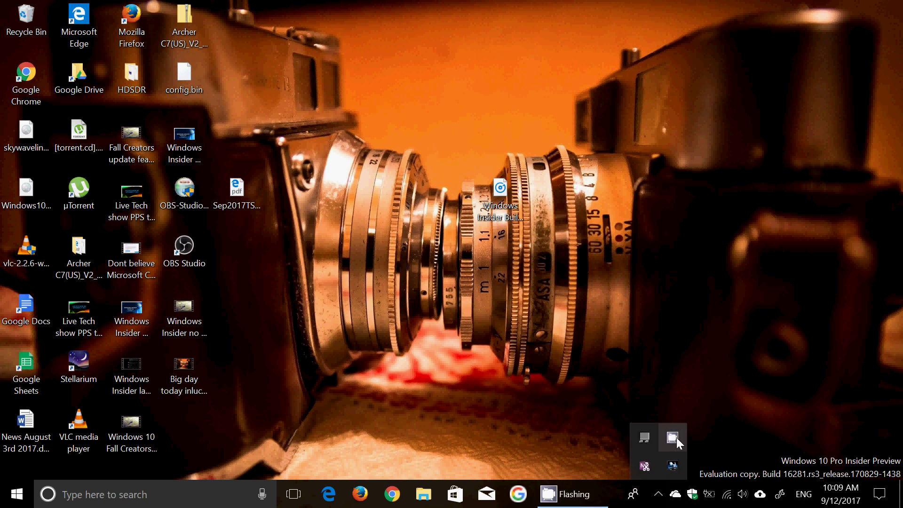
left_click(673, 437)
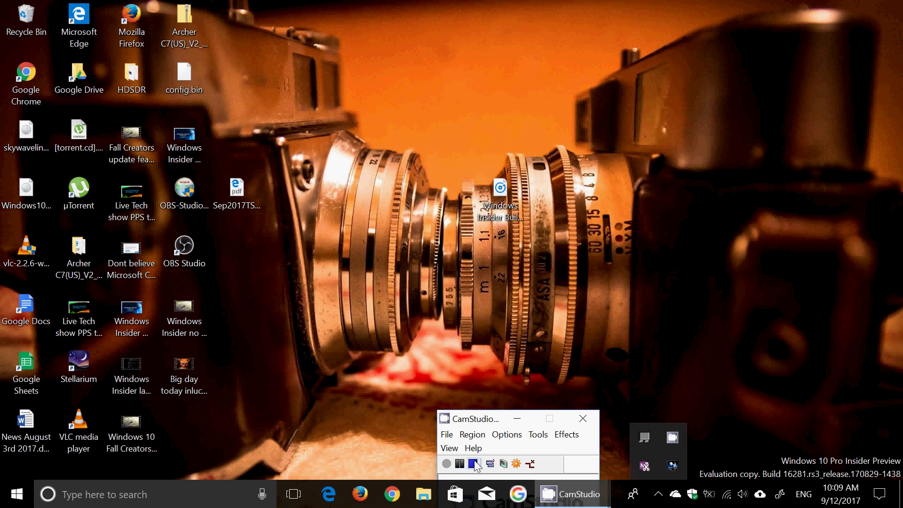